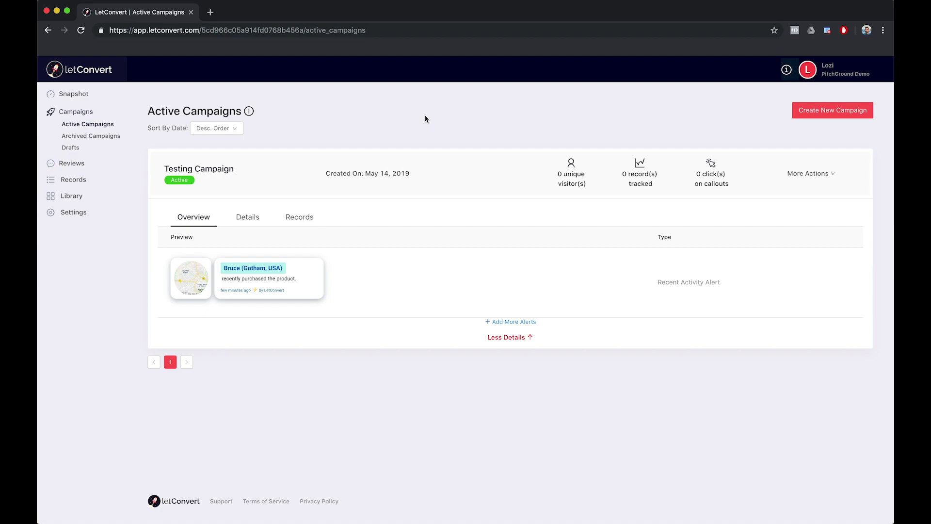
Step: Examine the pixel installation options and the website URL field for verifying the pixel in the account's settings
{"action": "left_click", "coordinate": [81, 214]}
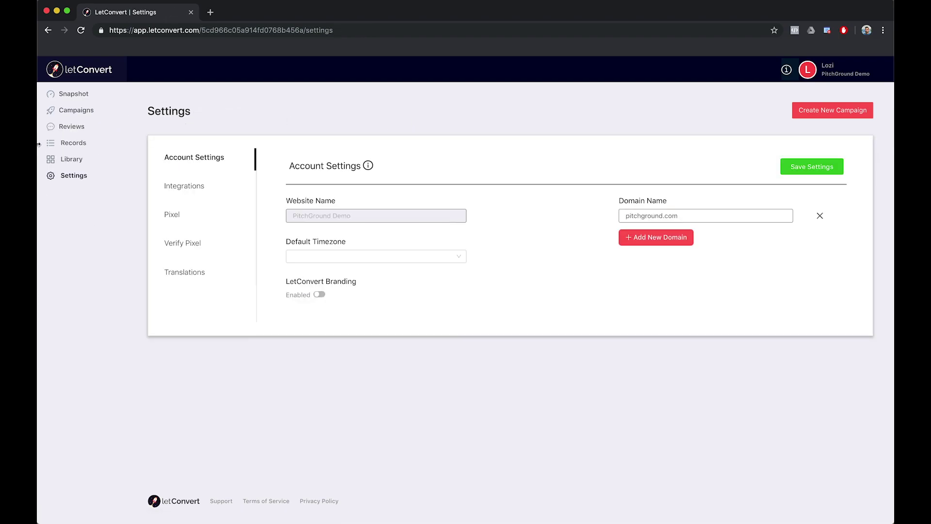
{"action": "left_click", "coordinate": [174, 215]}
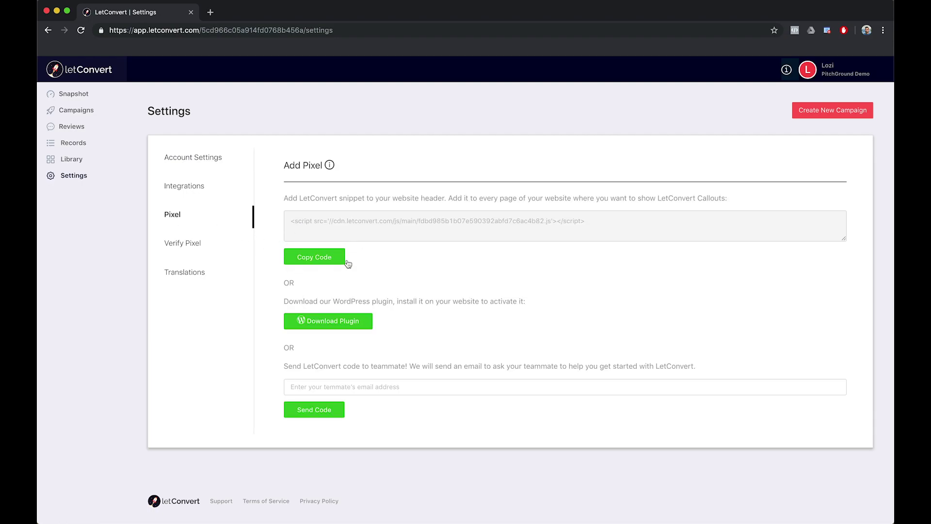
{"action": "left_click_drag", "start_coordinate": [391, 198], "coordinate": [449, 199]}
{"action": "left_click", "coordinate": [446, 211]}
{"action": "left_click", "coordinate": [291, 387]}
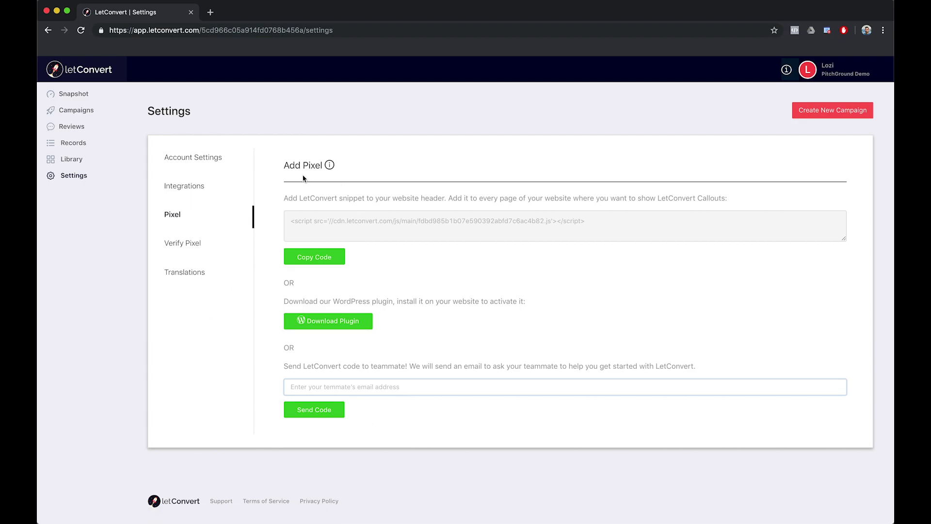
{"action": "left_click", "coordinate": [216, 244]}
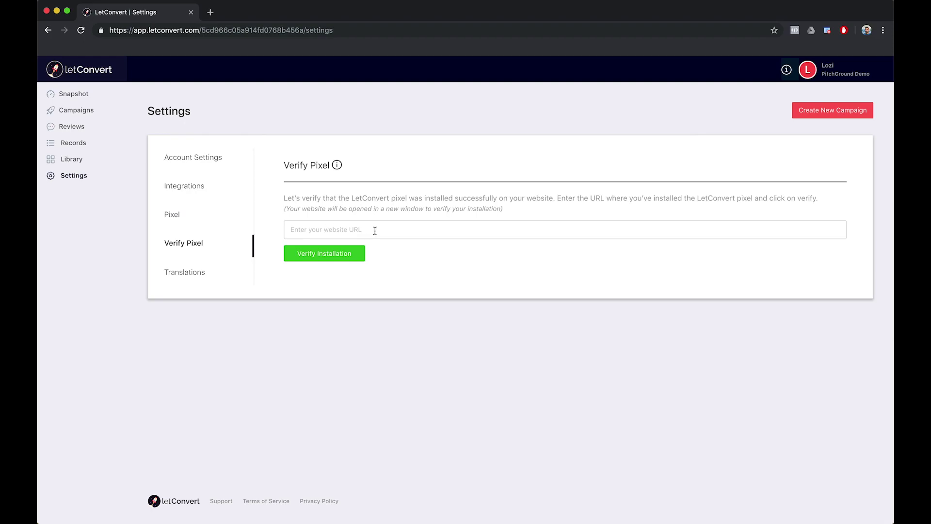
{"action": "left_click", "coordinate": [374, 229]}
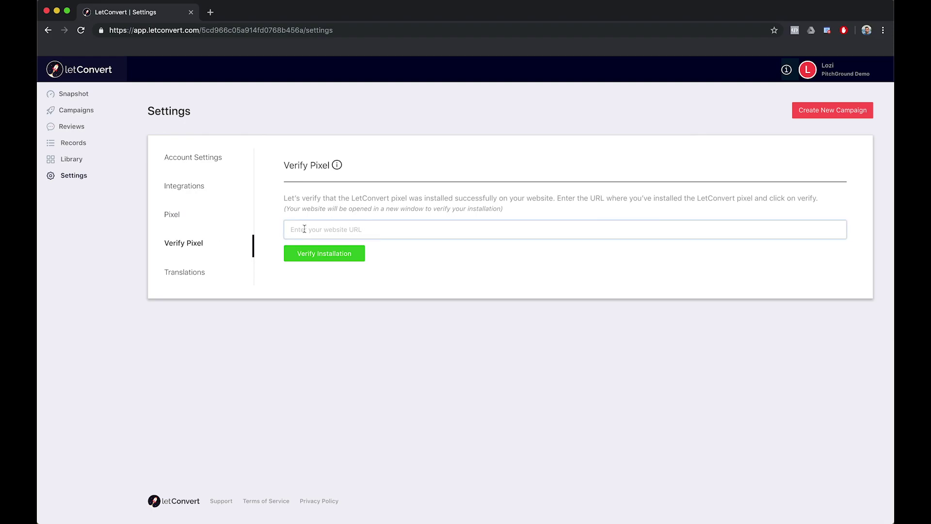
{"action": "left_click", "coordinate": [406, 268]}
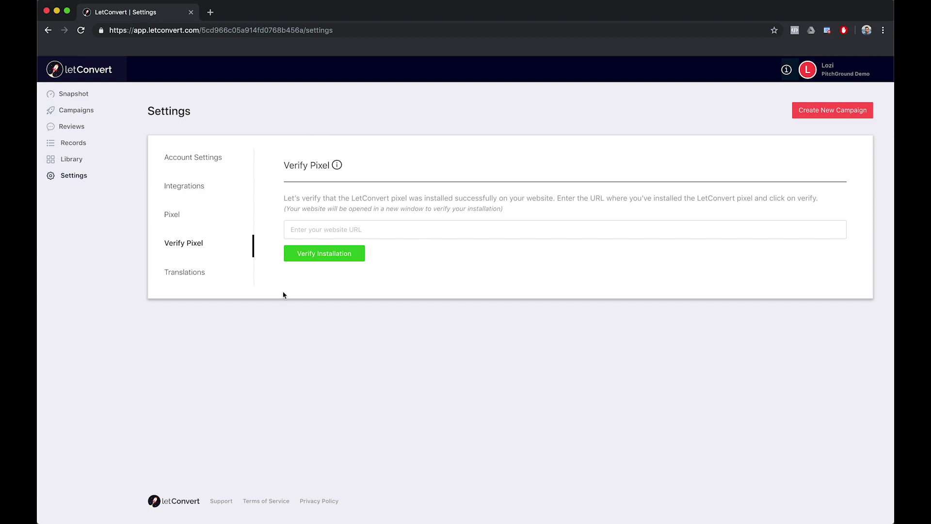
Step: Start a new campaign and name it "Testing new campaign"
{"action": "left_click", "coordinate": [83, 114]}
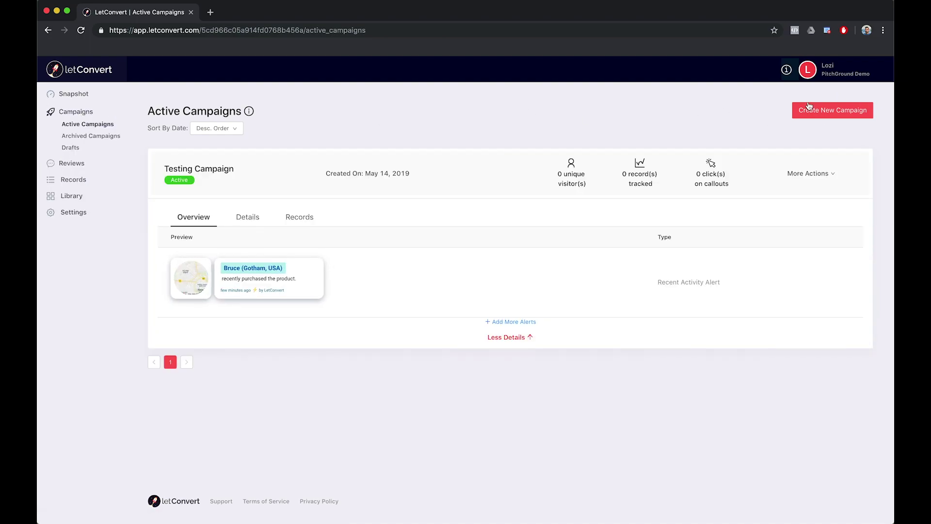
{"action": "left_click", "coordinate": [828, 112]}
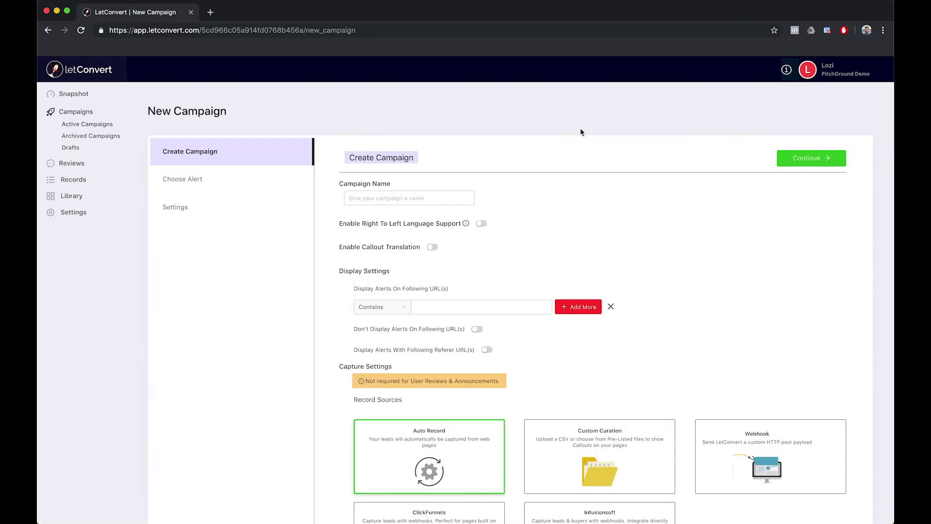
{"action": "left_click", "coordinate": [447, 198]}
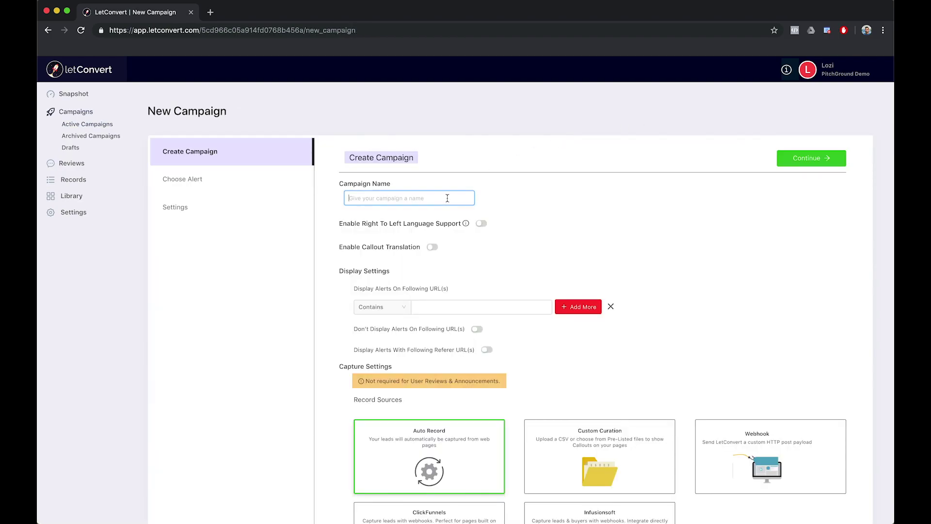
{"action": "type", "text": "Testing new campaign"}
{"action": "left_click", "coordinate": [499, 221]}
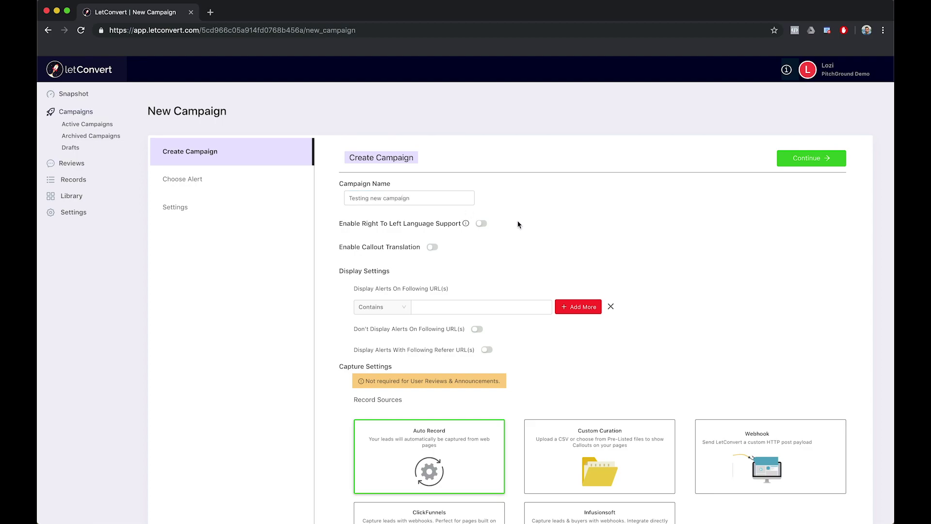
Step: Set the campaign's alerts to display on URLs containing pitchground.com, keeping the Contains match option
{"action": "scroll", "coordinate": [517, 224], "scroll_direction": "down", "scroll_amount": 5}
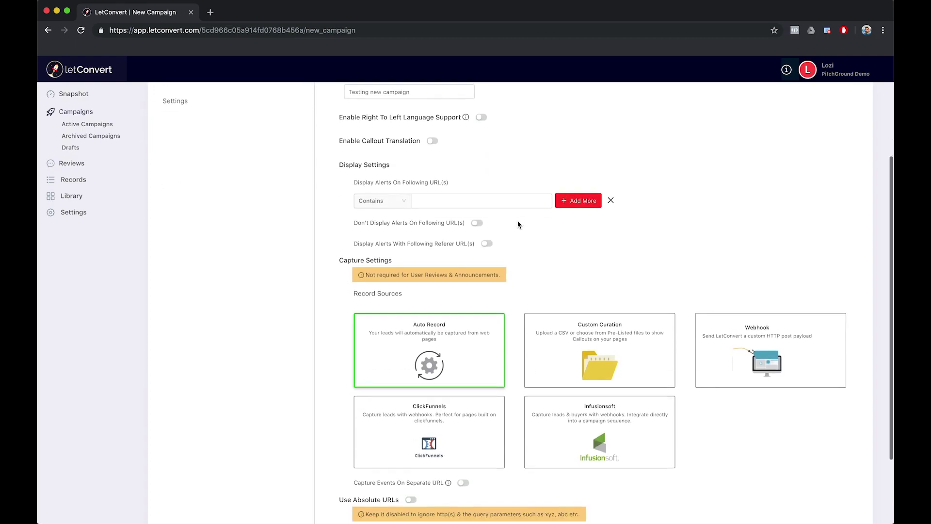
{"action": "scroll", "coordinate": [518, 224], "scroll_direction": "down", "scroll_amount": 1}
{"action": "scroll", "coordinate": [518, 224], "scroll_direction": "up", "scroll_amount": 3}
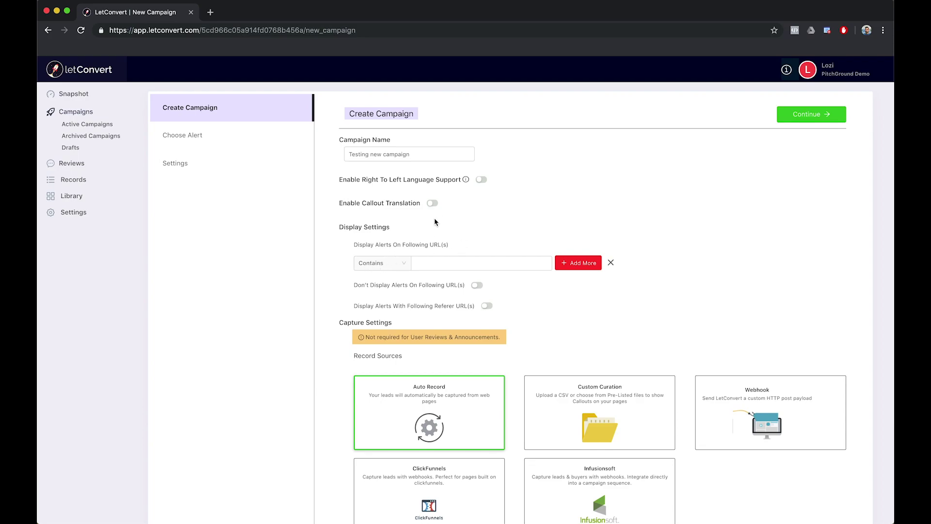
{"action": "left_click", "coordinate": [440, 266]}
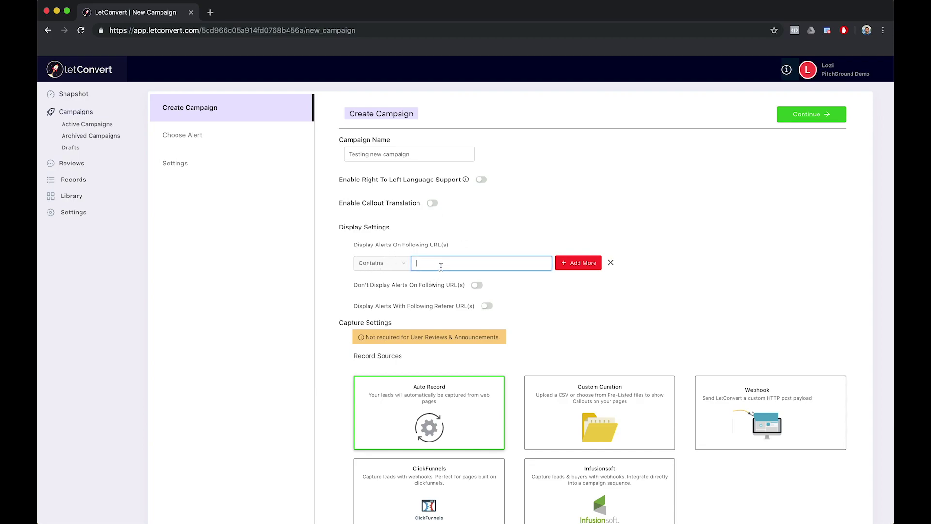
{"action": "type", "text": "pitchground.com"}
{"action": "left_click", "coordinate": [401, 266]}
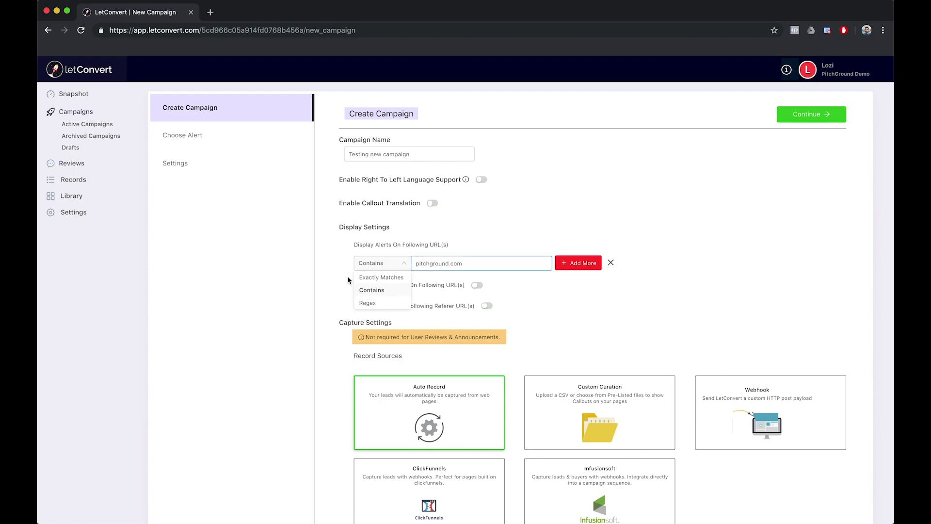
{"action": "left_click", "coordinate": [386, 266]}
{"action": "left_click", "coordinate": [481, 265]}
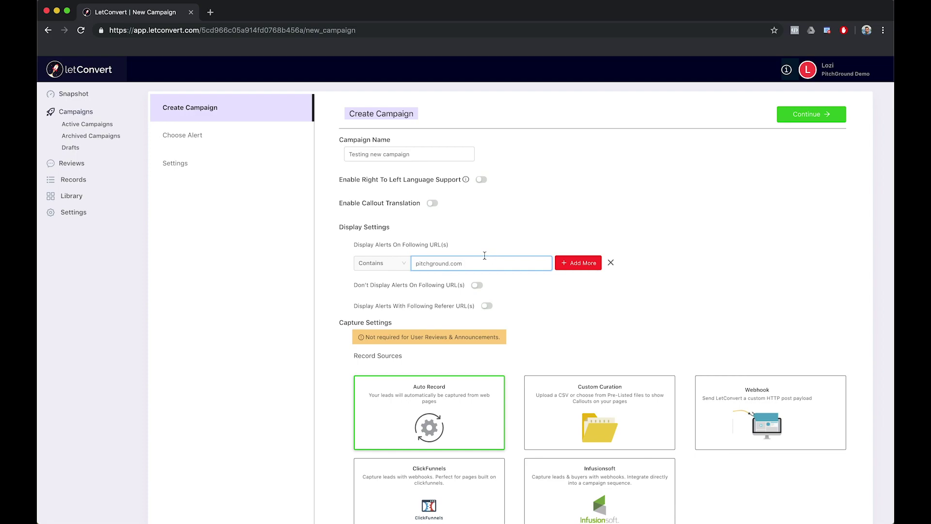
Step: Extend the alert display URL to pitchground.com/specific_url and continue to choosing an alert
{"action": "type", "text": "/specific_url"}
{"action": "triple_click", "coordinate": [474, 260]}
{"action": "left_click", "coordinate": [469, 261]}
{"action": "left_click_drag", "start_coordinate": [469, 261], "coordinate": [505, 264]}
{"action": "left_click", "coordinate": [505, 265]}
{"action": "triple_click", "coordinate": [513, 263]}
{"action": "left_click", "coordinate": [524, 263]}
{"action": "scroll", "coordinate": [523, 293], "scroll_direction": "down", "scroll_amount": 1}
{"action": "scroll", "coordinate": [520, 291], "scroll_direction": "down", "scroll_amount": 5}
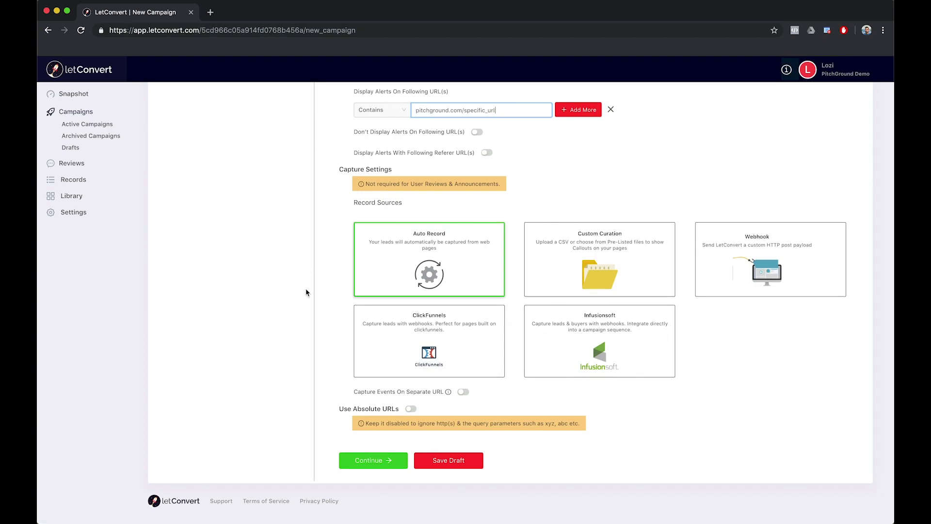
{"action": "left_click", "coordinate": [366, 463]}
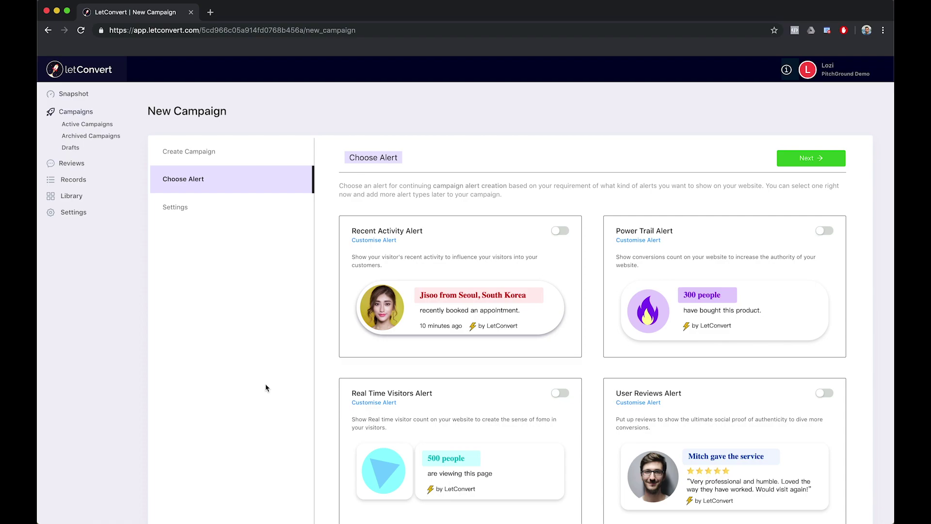
Step: Review the available alert types and try switching the Recent Activity Alert on and off
{"action": "scroll", "coordinate": [266, 388], "scroll_direction": "down", "scroll_amount": 2}
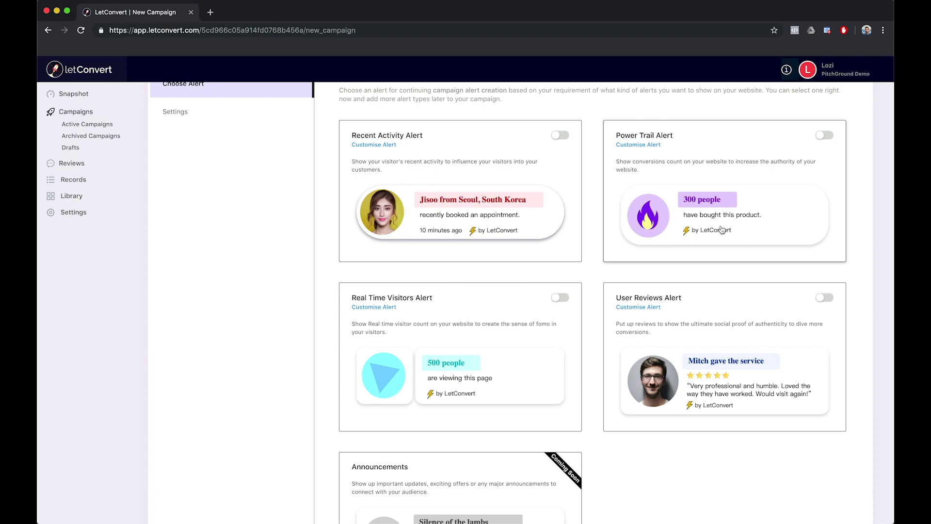
{"action": "scroll", "coordinate": [526, 320], "scroll_direction": "down", "scroll_amount": 2}
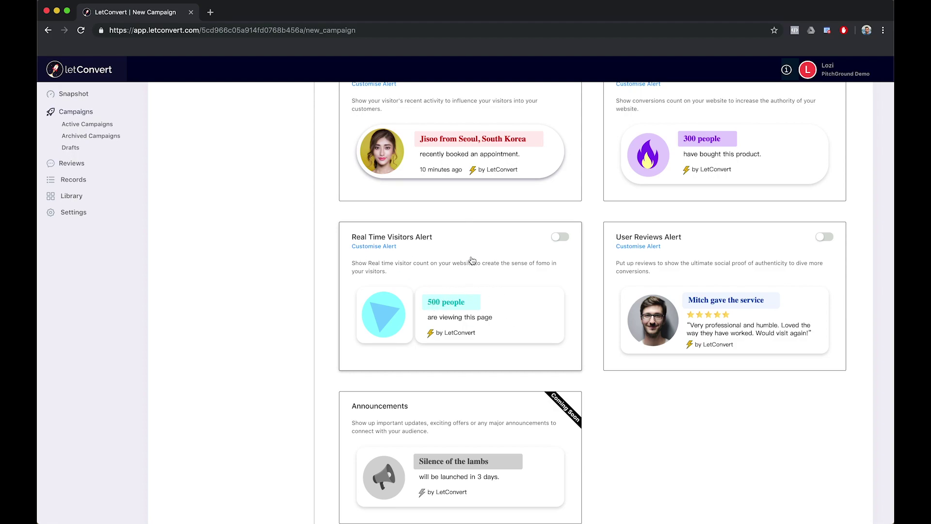
{"action": "scroll", "coordinate": [623, 282], "scroll_direction": "down", "scroll_amount": 1}
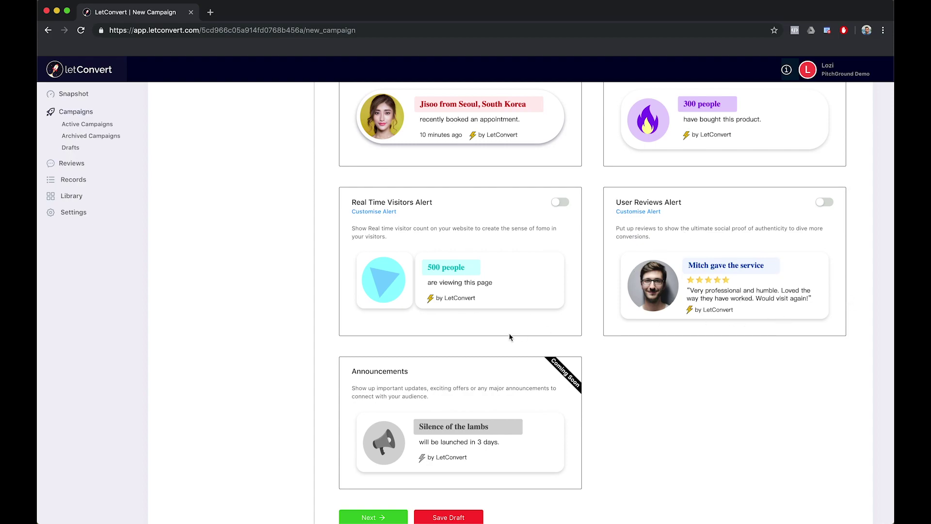
{"action": "scroll", "coordinate": [509, 334], "scroll_direction": "up", "scroll_amount": 5}
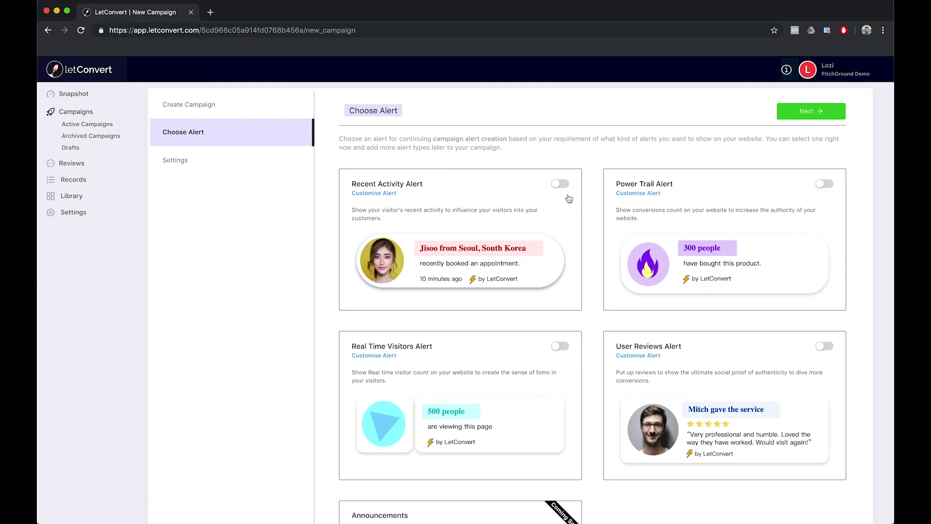
{"action": "left_click", "coordinate": [559, 184]}
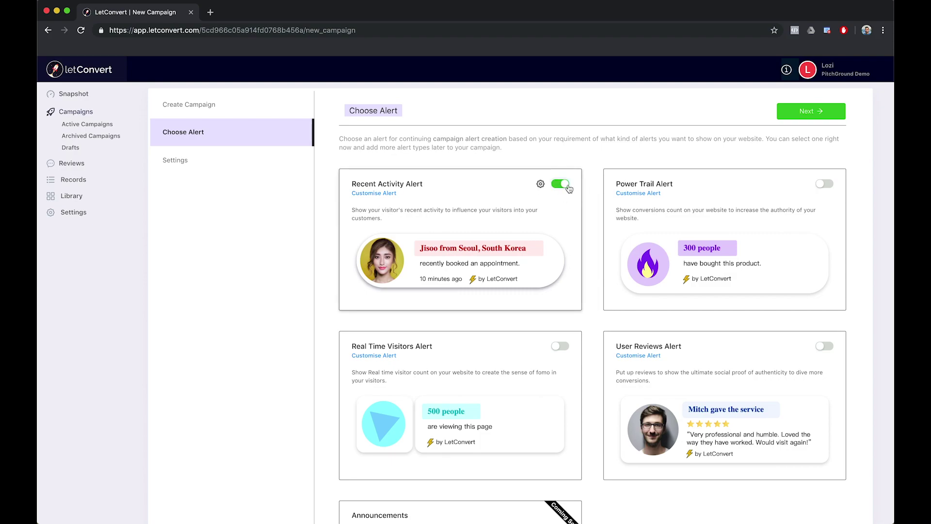
{"action": "left_click", "coordinate": [567, 187]}
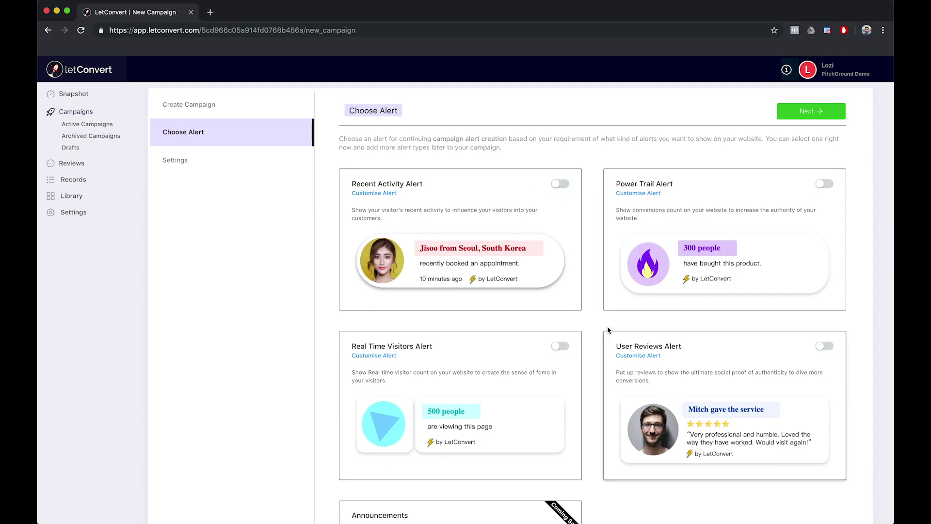
Step: Enable the Power Trail Alert and customize its title to "<h>[alert_count] Pitchgrounders</h>"
{"action": "left_click", "coordinate": [828, 184]}
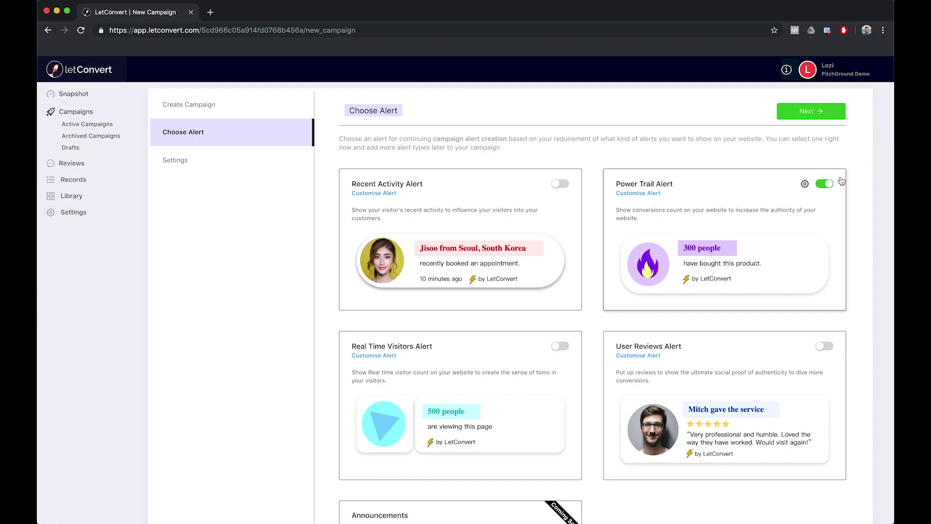
{"action": "left_click", "coordinate": [805, 185]}
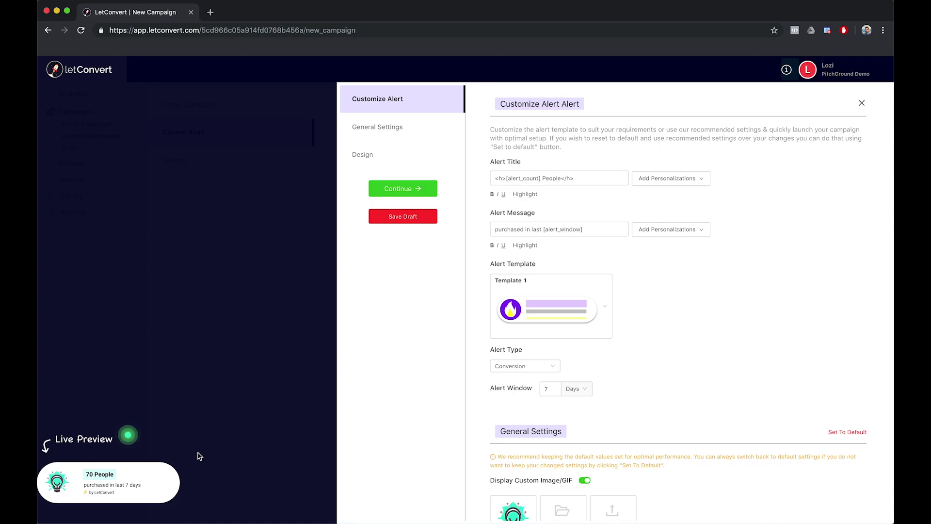
{"action": "left_click", "coordinate": [560, 177]}
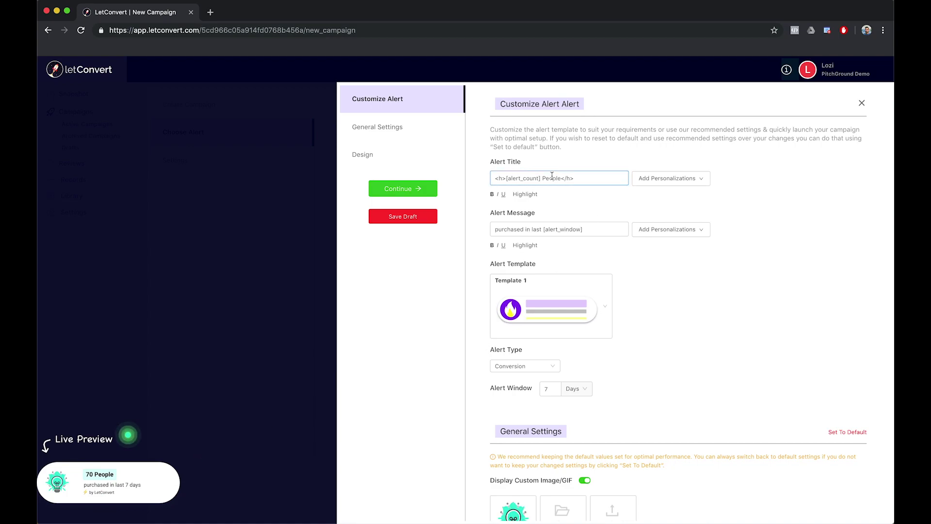
{"action": "key", "text": "BackSpace"}
{"action": "key", "text": "BackSpace"}
{"action": "key", "text": "BackSpace"}
{"action": "key", "text": "BackSpace"}
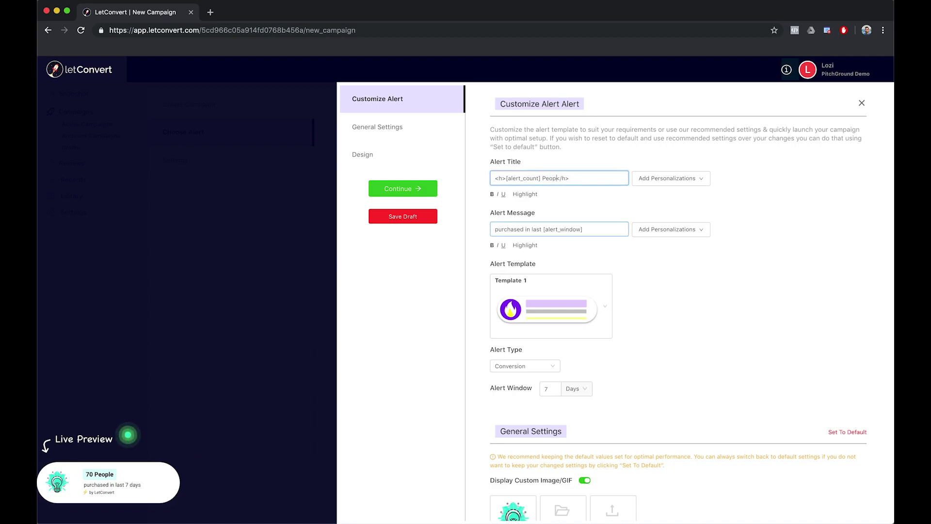
{"action": "key", "text": "BackSpace"}
{"action": "type", "text": "itchgrou"}
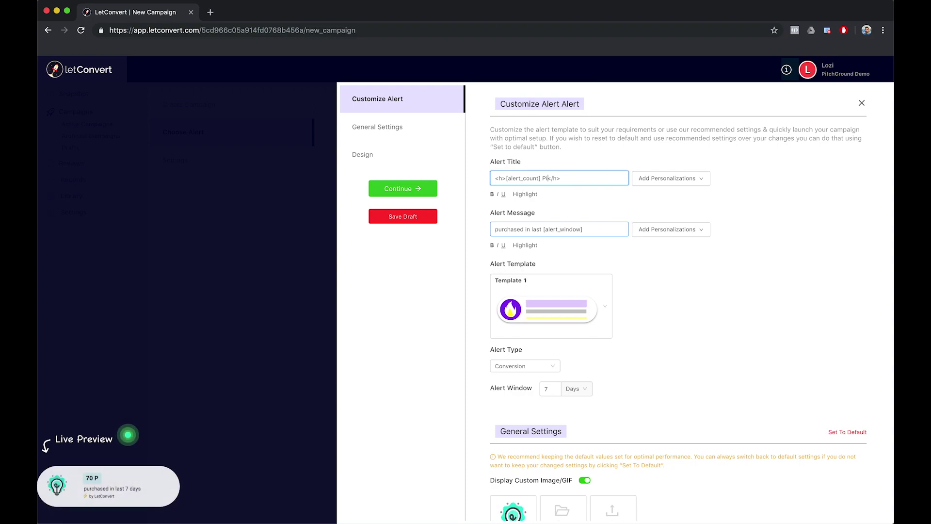
{"action": "type", "text": "nders"}
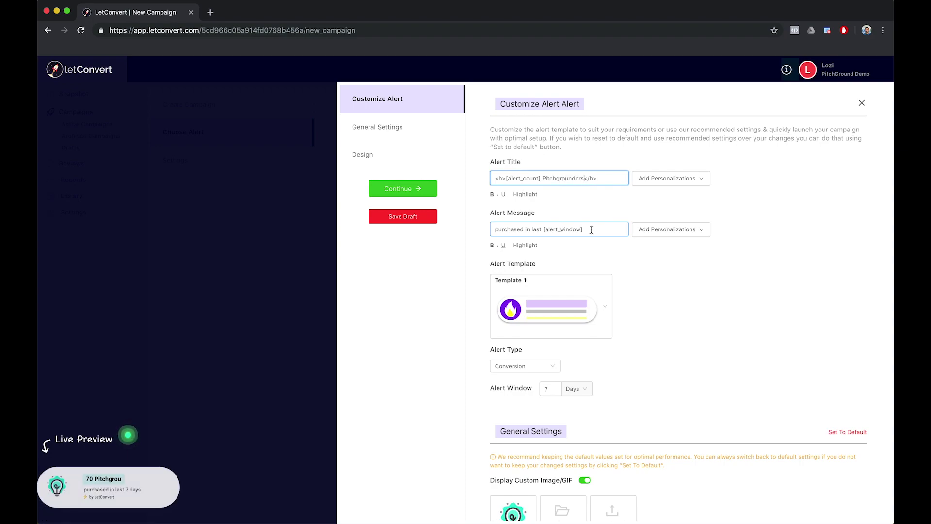
{"action": "left_click", "coordinate": [601, 204]}
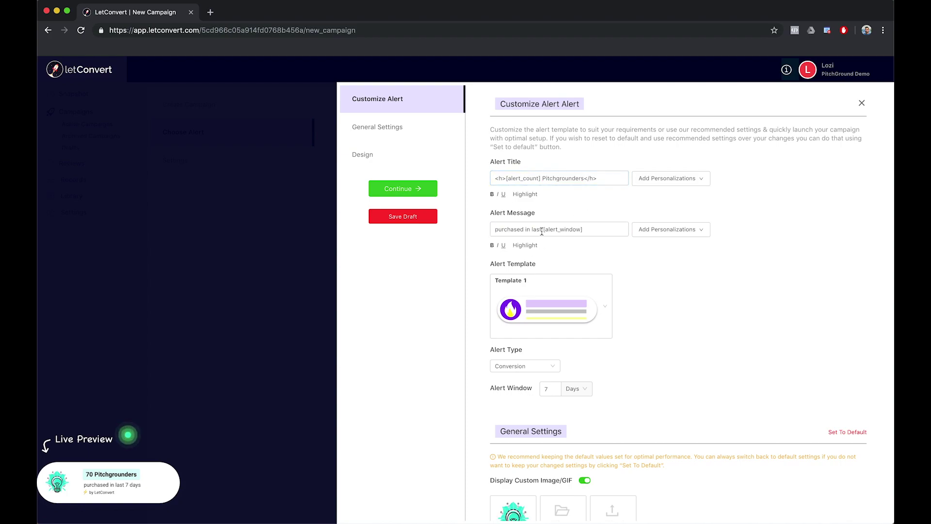
Step: Change the alert message to "signed up in last [alert_window]"
{"action": "double_click", "coordinate": [508, 229]}
{"action": "type", "text": "signed up"}
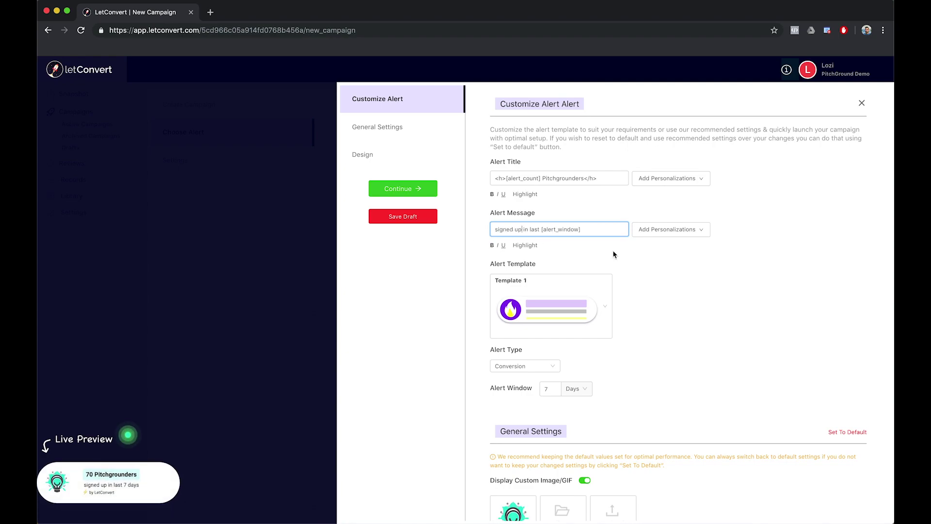
{"action": "left_click", "coordinate": [630, 252]}
Step: Try Template 4 as the alert template for the Power Trail Alert
{"action": "scroll", "coordinate": [630, 261], "scroll_direction": "down", "scroll_amount": 3}
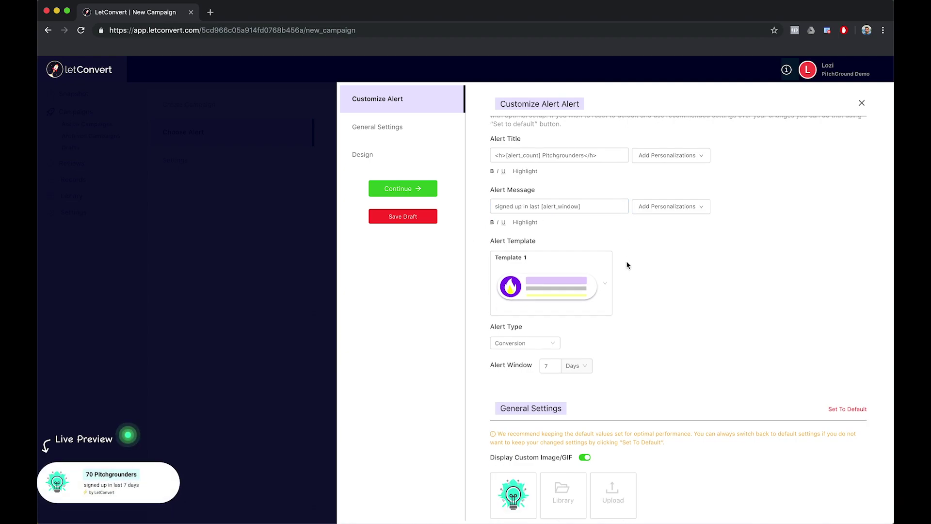
{"action": "left_click", "coordinate": [598, 251]}
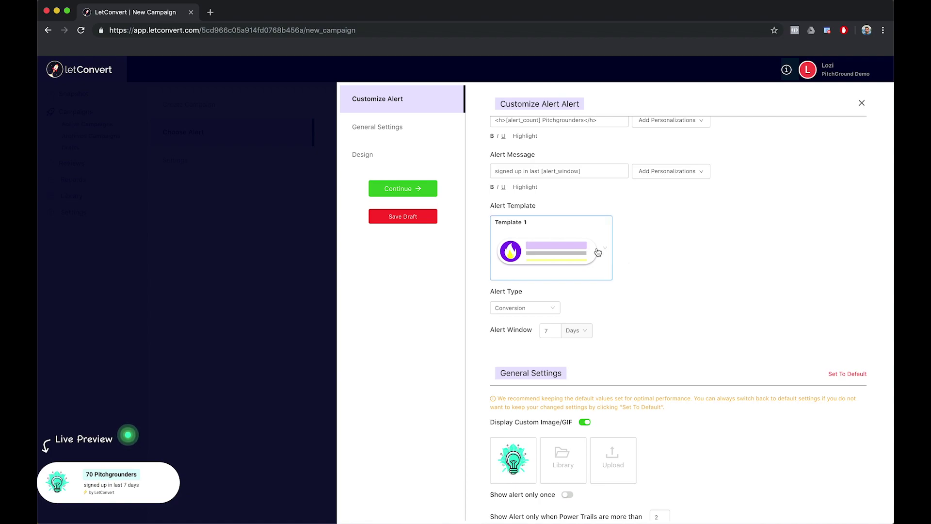
{"action": "scroll", "coordinate": [590, 345], "scroll_direction": "down", "scroll_amount": 2}
{"action": "scroll", "coordinate": [589, 344], "scroll_direction": "up", "scroll_amount": 4}
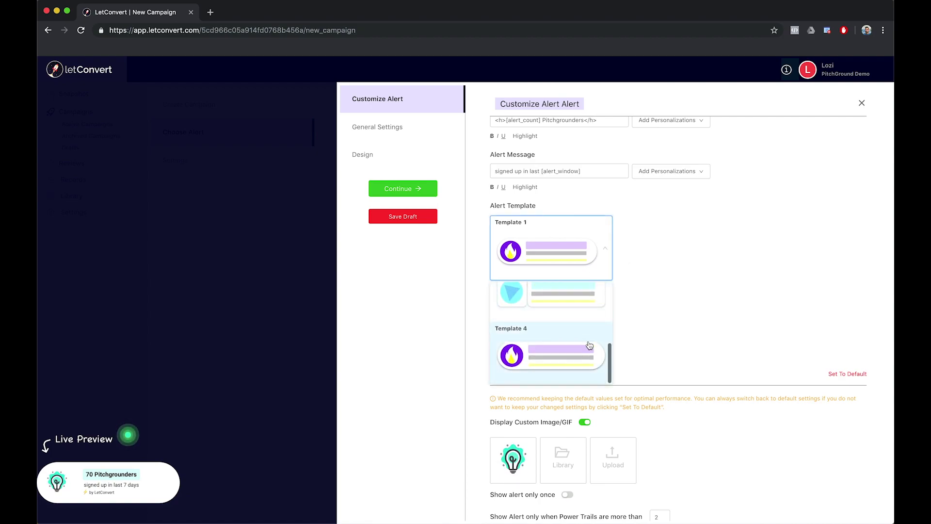
{"action": "scroll", "coordinate": [578, 358], "scroll_direction": "down", "scroll_amount": 3}
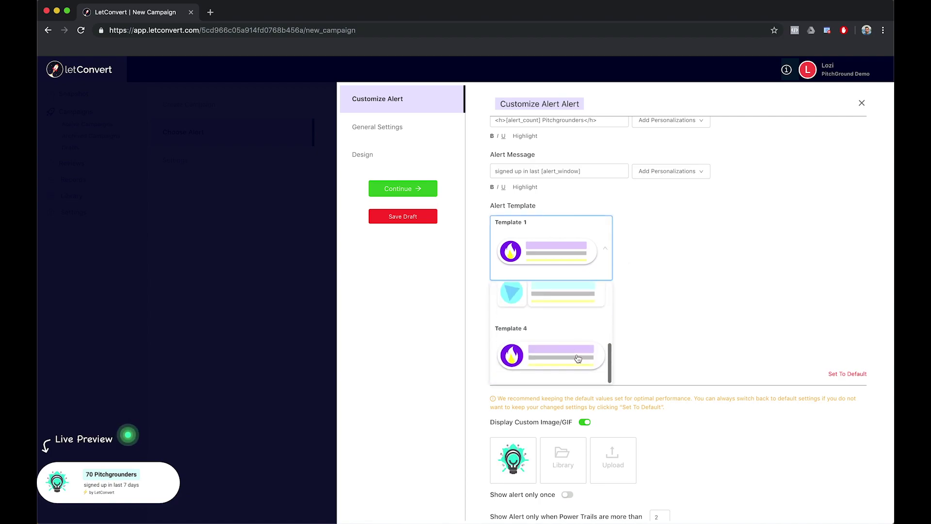
{"action": "left_click", "coordinate": [572, 363]}
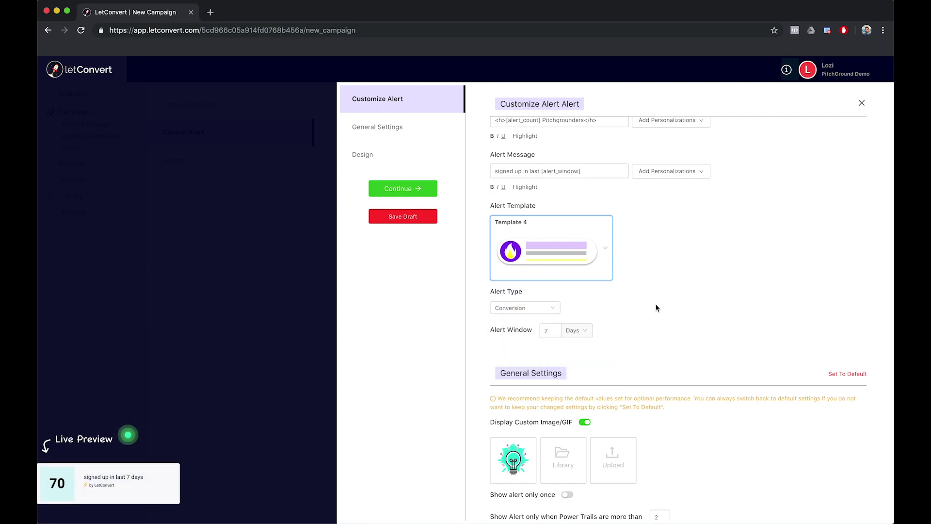
Step: Review the alert type options, keeping Conversion, and set the alert template back to Template 1
{"action": "scroll", "coordinate": [640, 276], "scroll_direction": "down", "scroll_amount": 1}
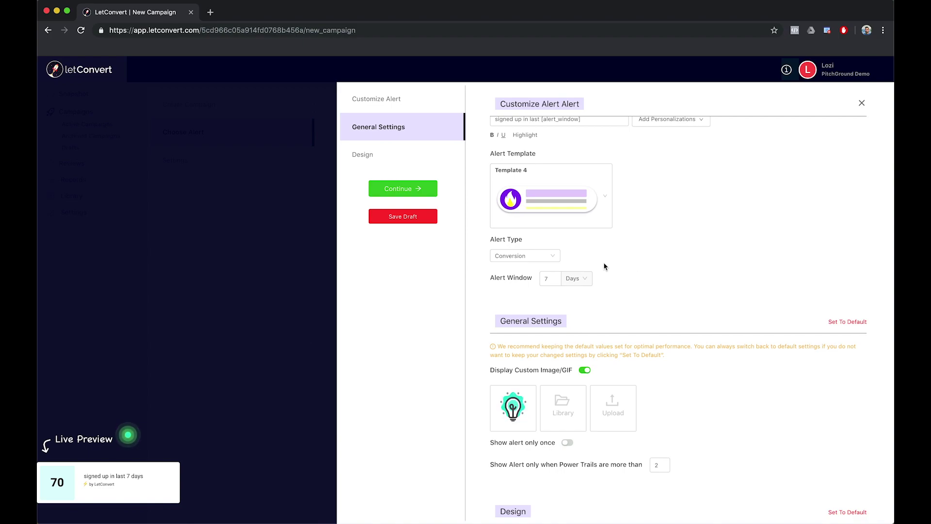
{"action": "left_click", "coordinate": [543, 259]}
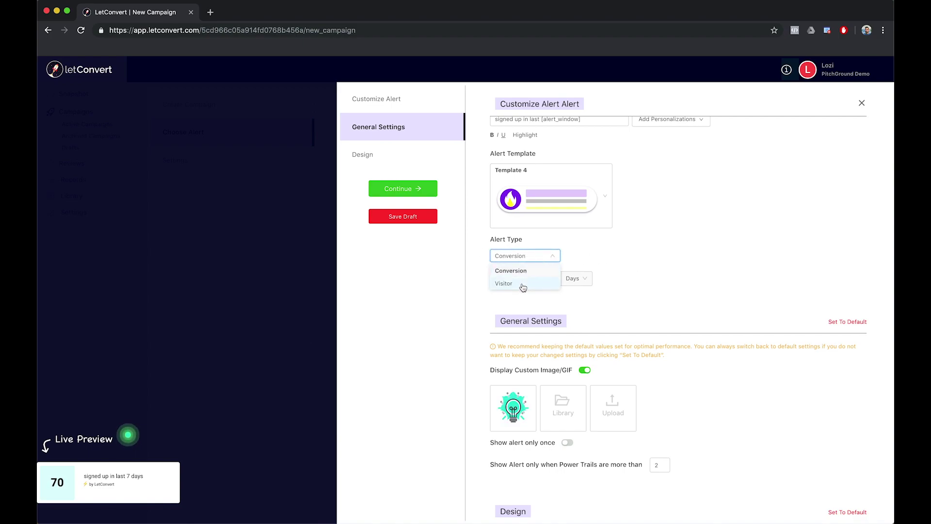
{"action": "left_click", "coordinate": [614, 250]}
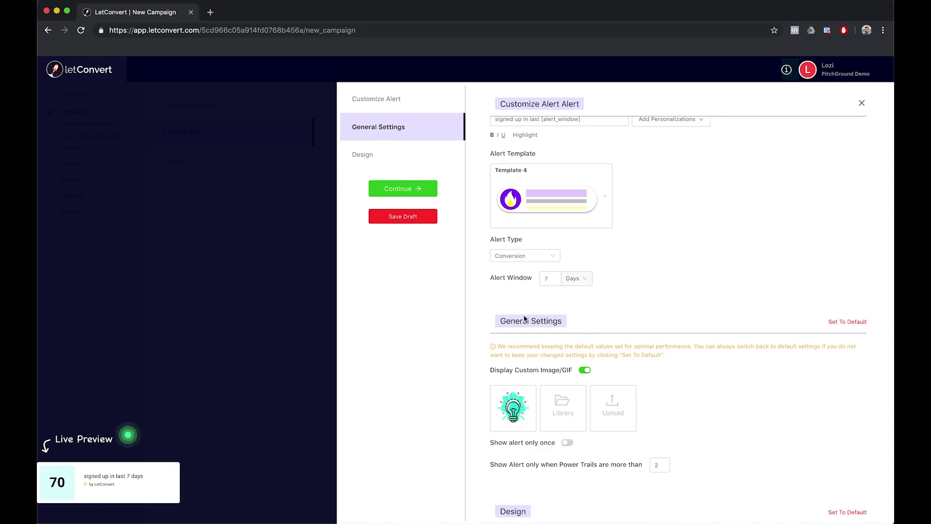
{"action": "left_click", "coordinate": [550, 204]}
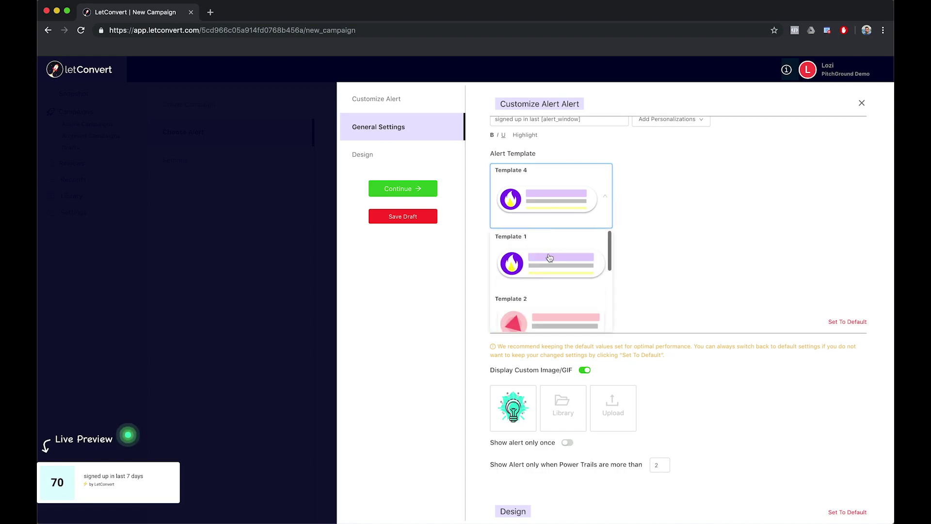
{"action": "left_click", "coordinate": [551, 254]}
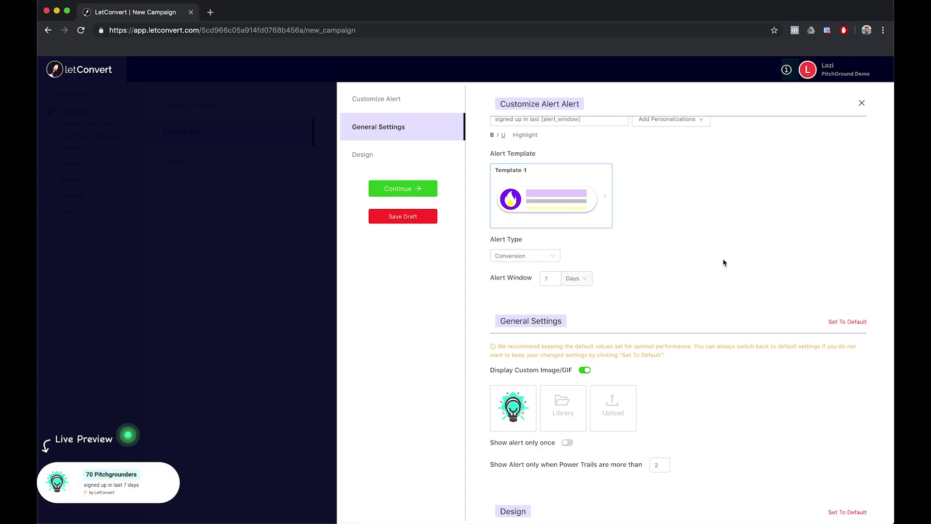
Step: Set the alert's font to Montserrat in the design settings
{"action": "scroll", "coordinate": [623, 325], "scroll_direction": "down", "scroll_amount": 3}
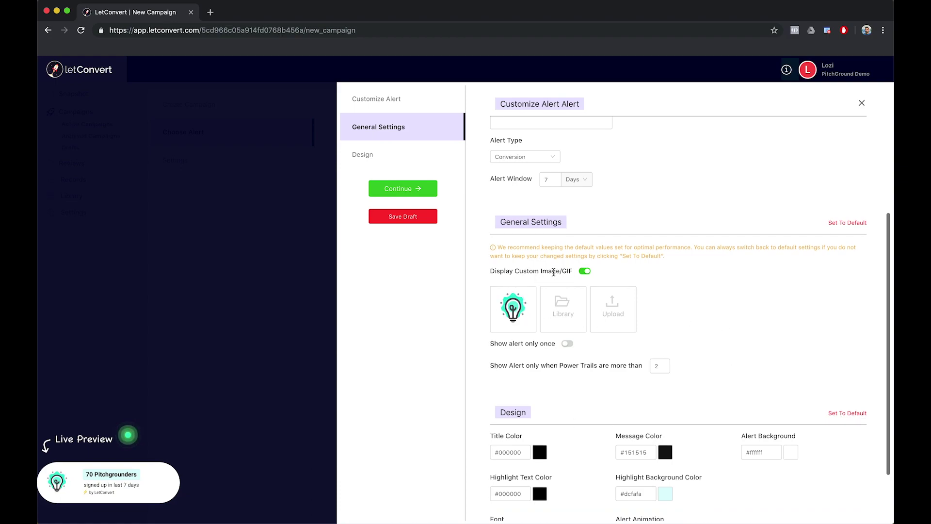
{"action": "scroll", "coordinate": [575, 479], "scroll_direction": "down", "scroll_amount": 2}
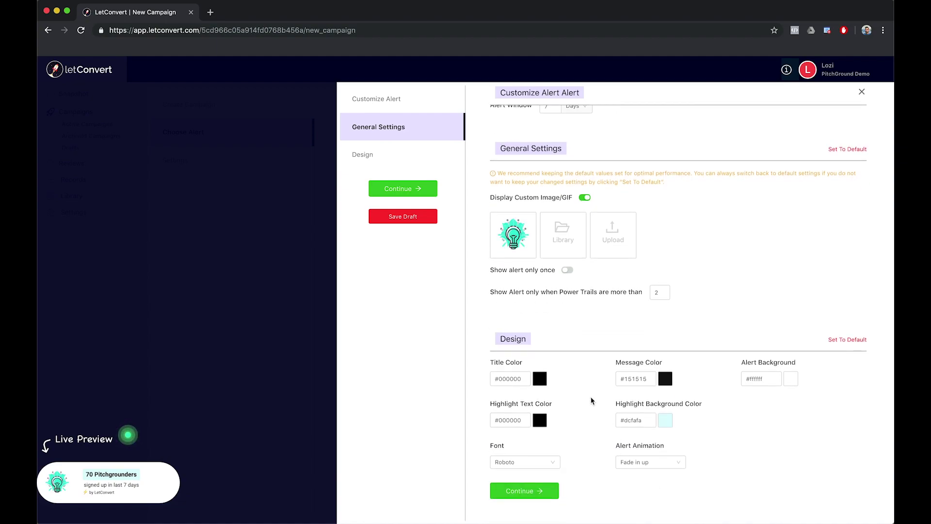
{"action": "left_click", "coordinate": [505, 377]}
{"action": "left_click", "coordinate": [533, 465]}
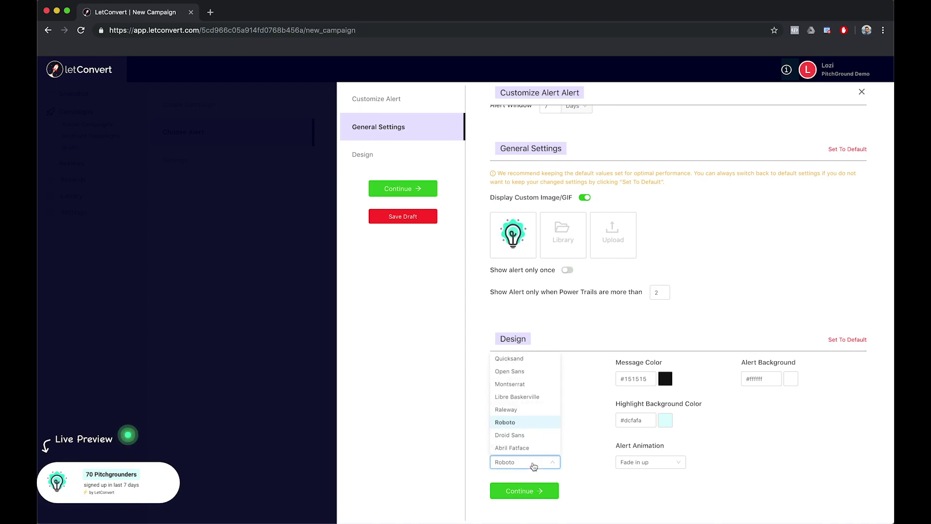
{"action": "left_click", "coordinate": [512, 384]}
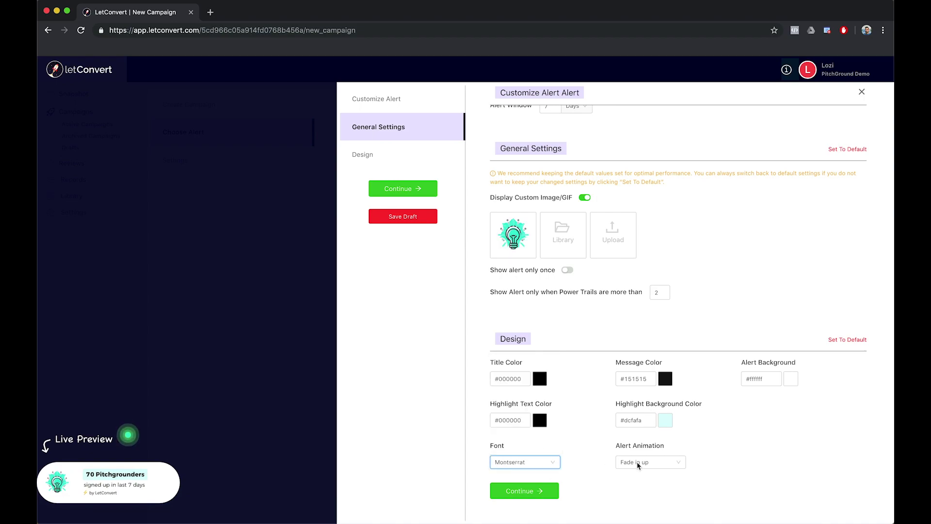
Step: Try the Flash and Rubberband alert animations, and set the alert animation to Zoom in
{"action": "left_click", "coordinate": [653, 465]}
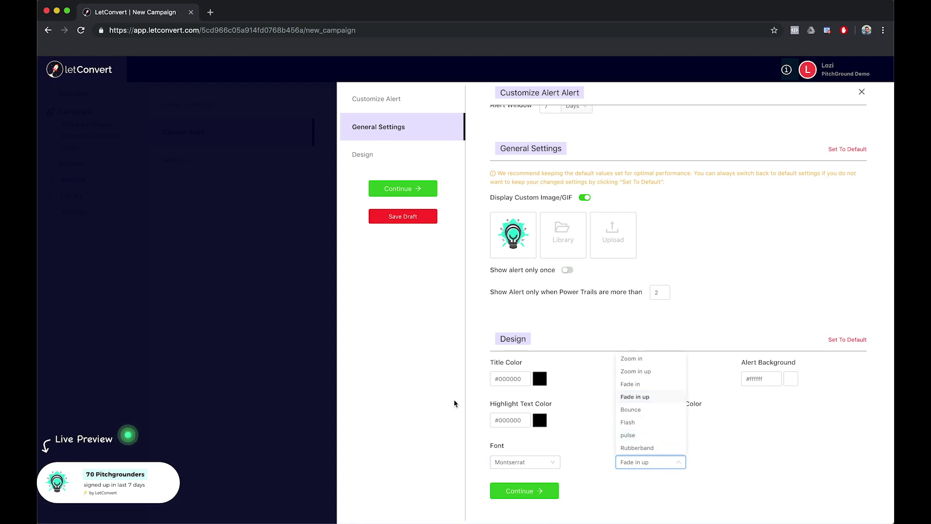
{"action": "left_click", "coordinate": [648, 422]}
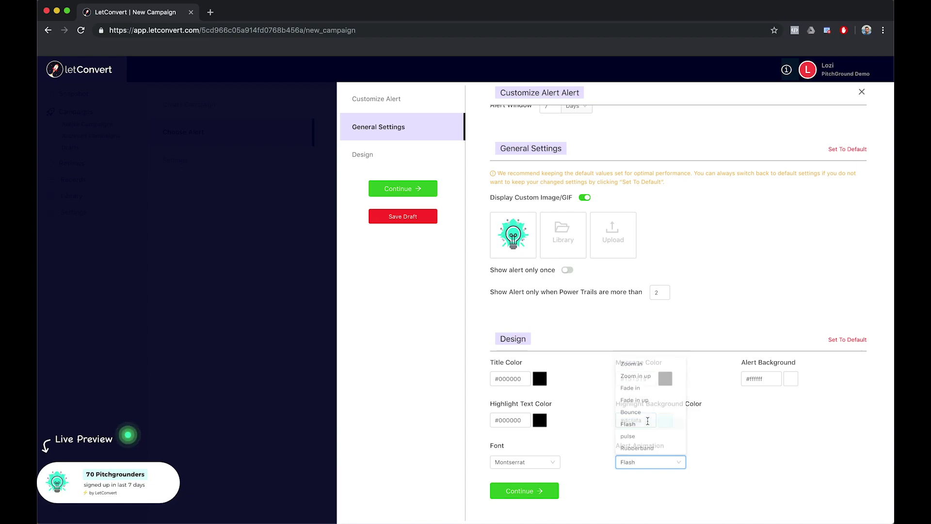
{"action": "left_click", "coordinate": [657, 465]}
{"action": "left_click", "coordinate": [656, 447]}
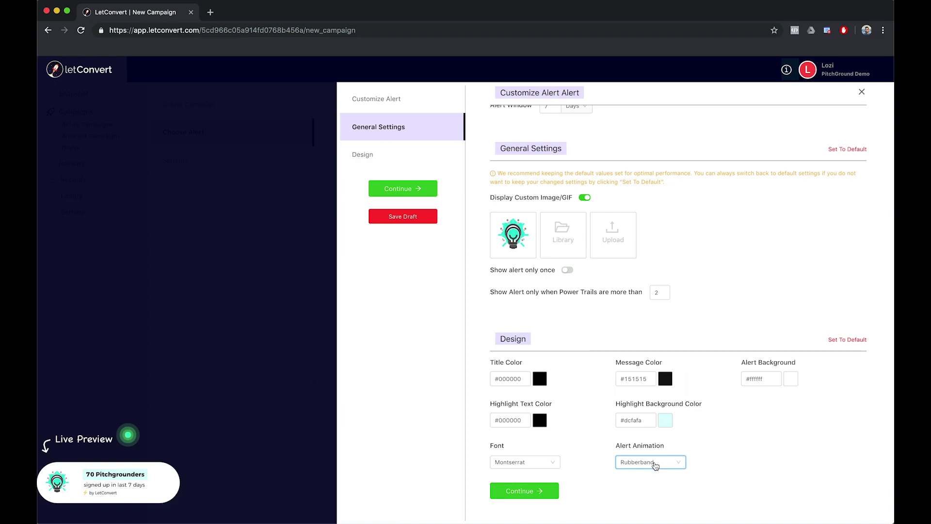
{"action": "left_click", "coordinate": [655, 463]}
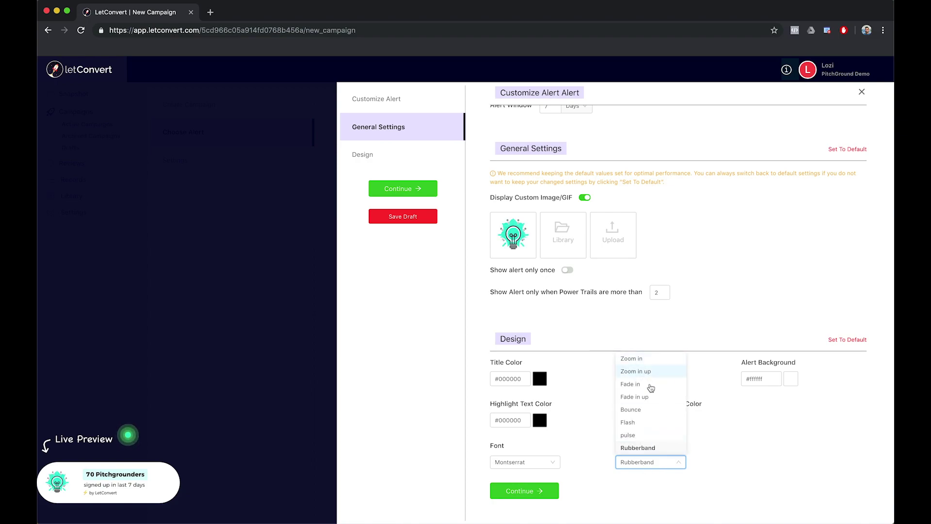
{"action": "left_click", "coordinate": [640, 359]}
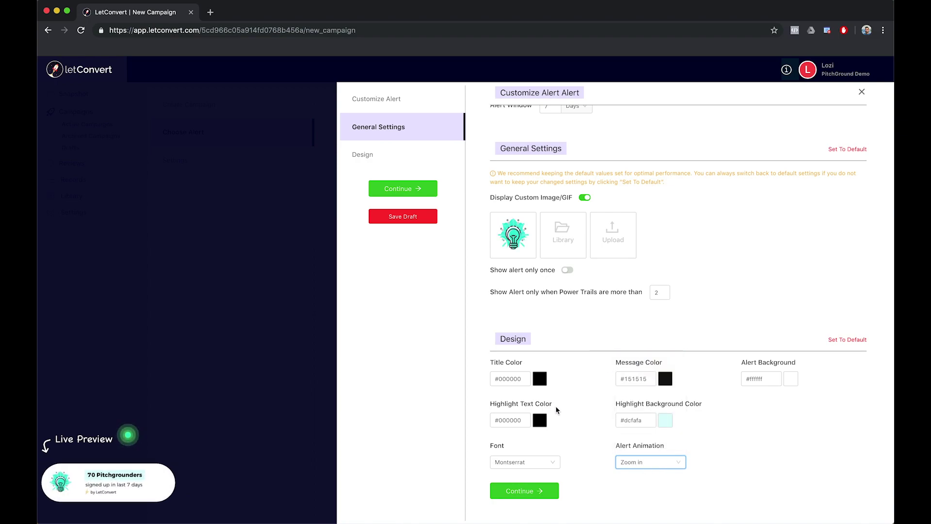
Step: Finish the Power Trail Alert customization and proceed to the campaign's display settings
{"action": "left_click", "coordinate": [521, 495]}
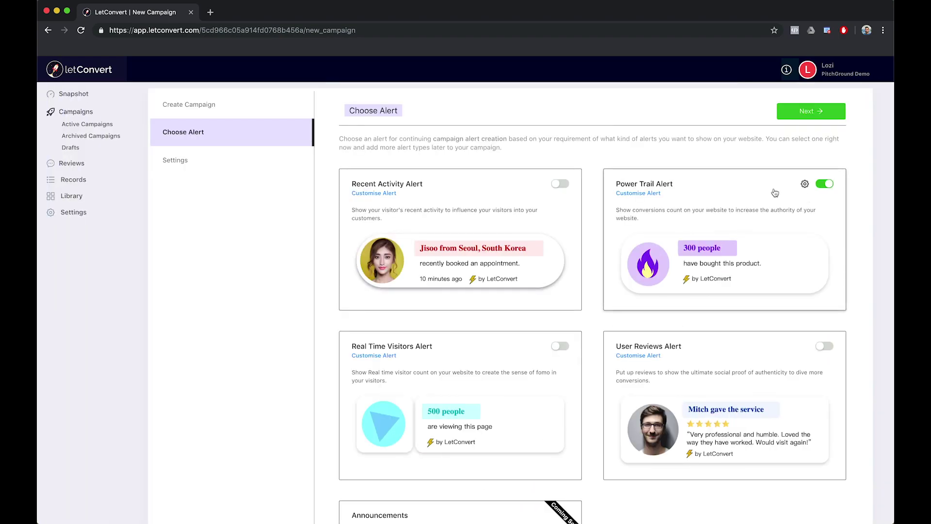
{"action": "left_click", "coordinate": [806, 111]}
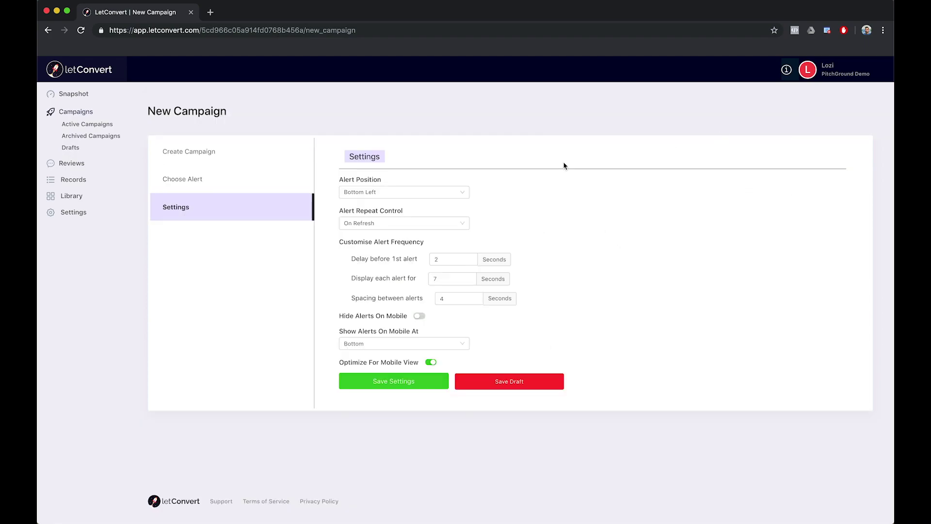
Step: Review the alert position and mobile placement options, keeping Bottom Left and Bottom, and save the campaign settings
{"action": "left_click", "coordinate": [392, 194]}
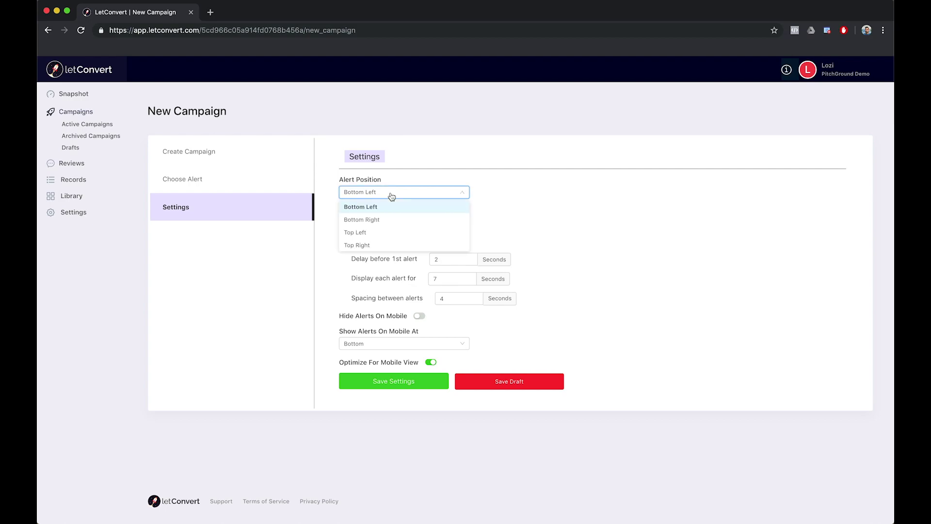
{"action": "left_click", "coordinate": [391, 194]}
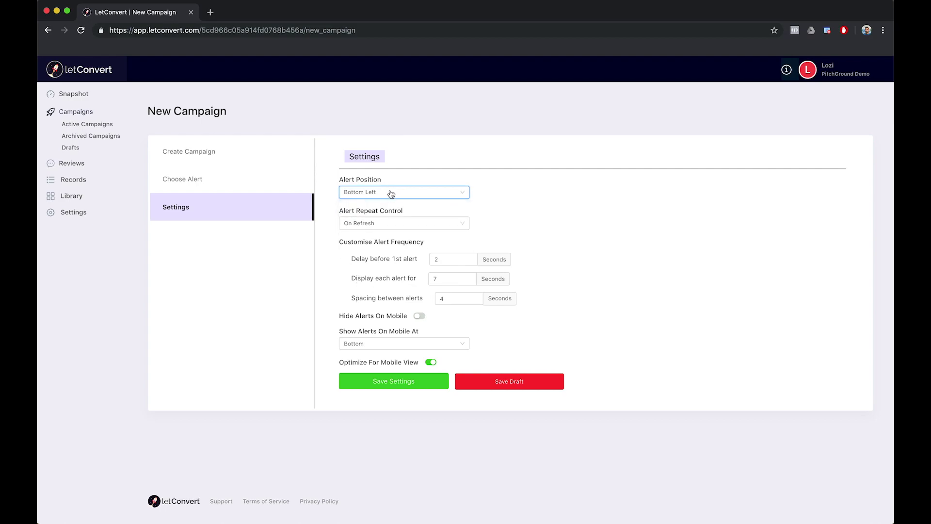
{"action": "key", "text": "Tab"}
{"action": "left_click", "coordinate": [442, 296]}
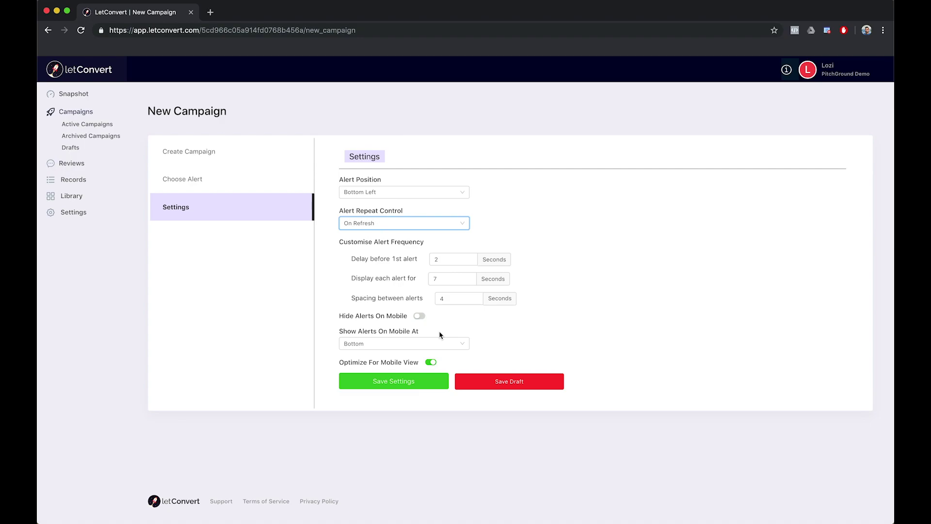
{"action": "left_click", "coordinate": [383, 345]}
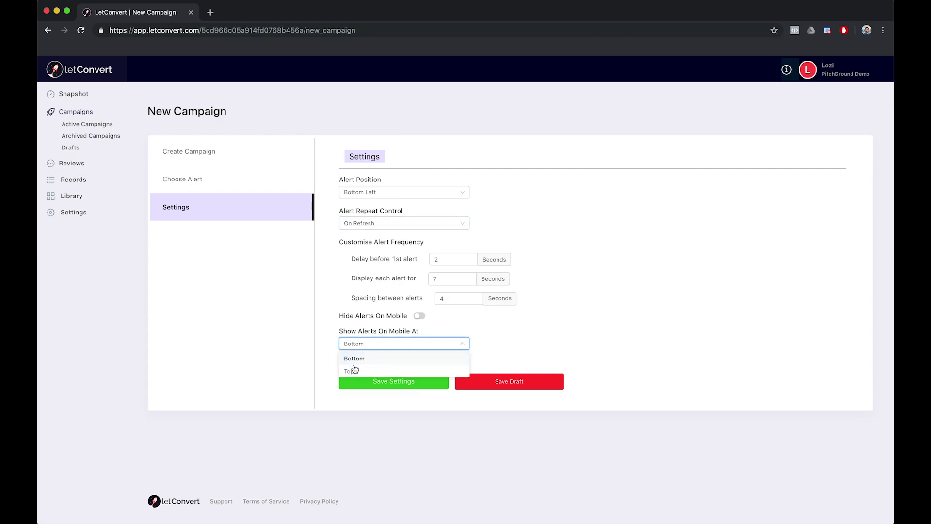
{"action": "left_click", "coordinate": [506, 338]}
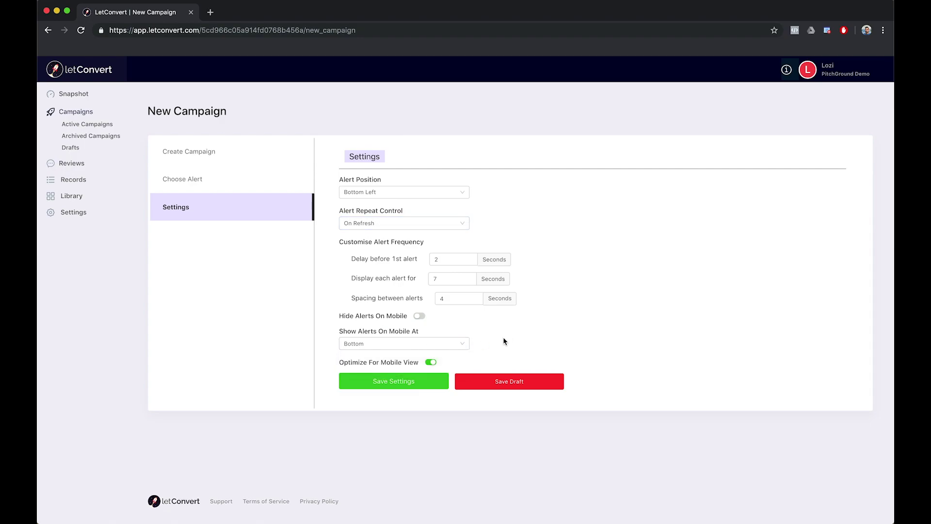
{"action": "left_click", "coordinate": [407, 382]}
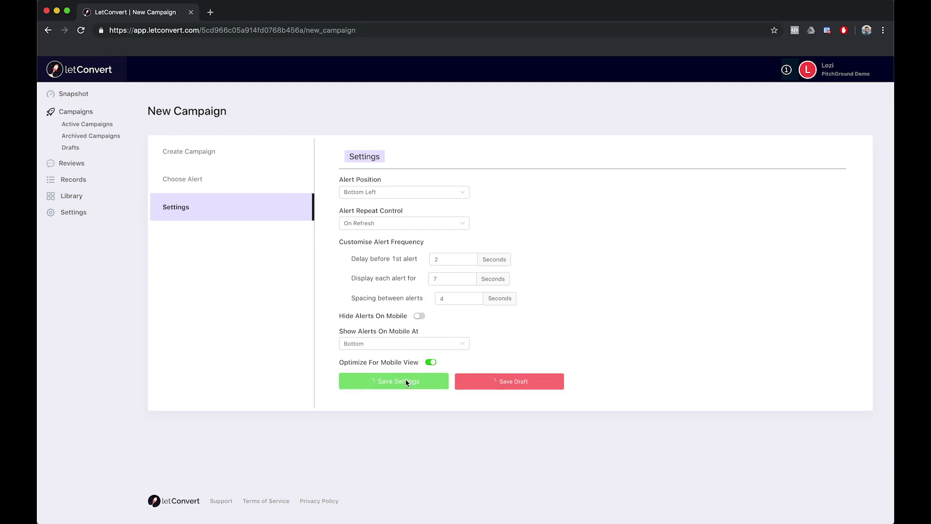